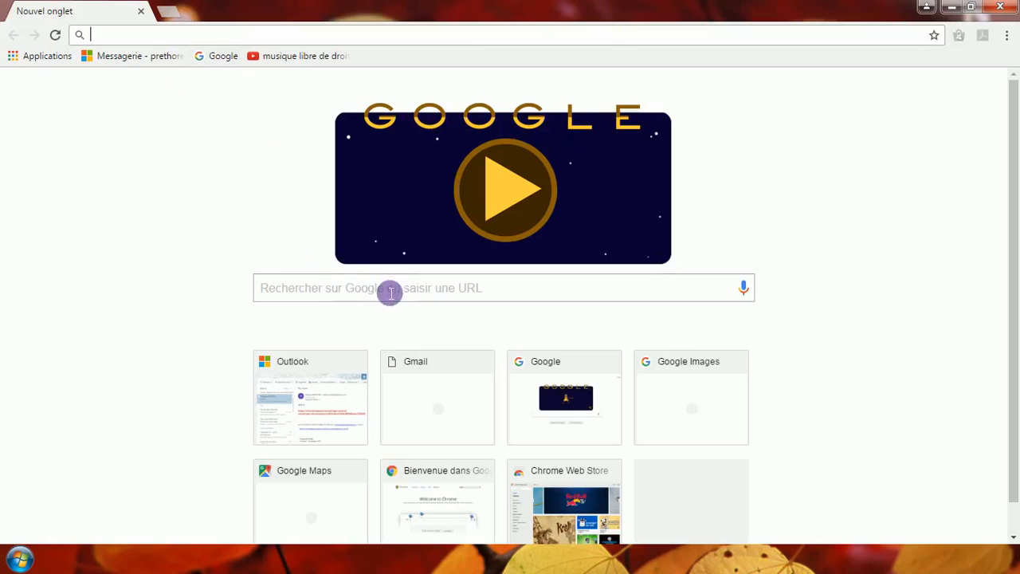
- Search the web for "google" and open the Google France home page from the results
left_click(343, 301)
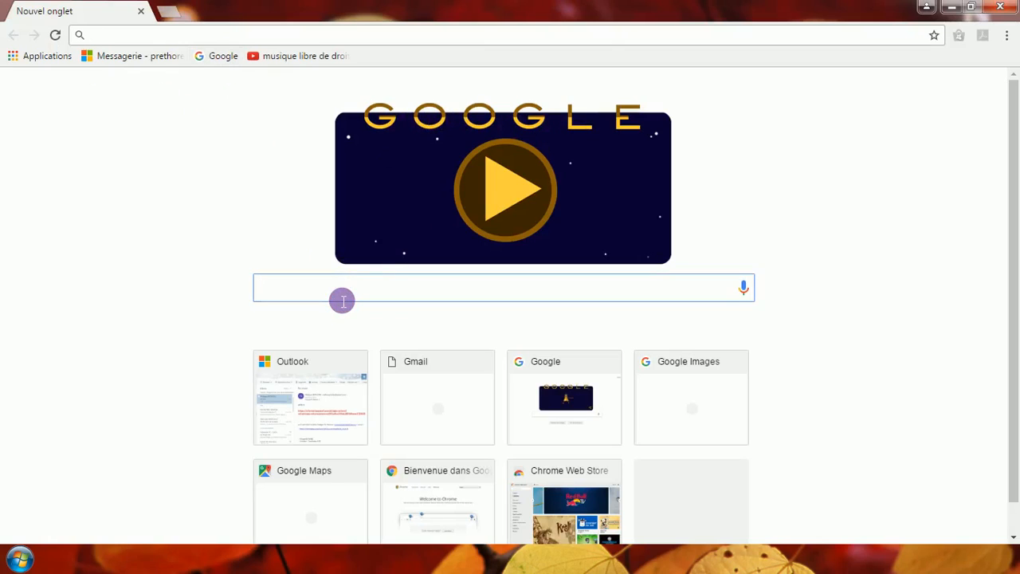
type("goo")
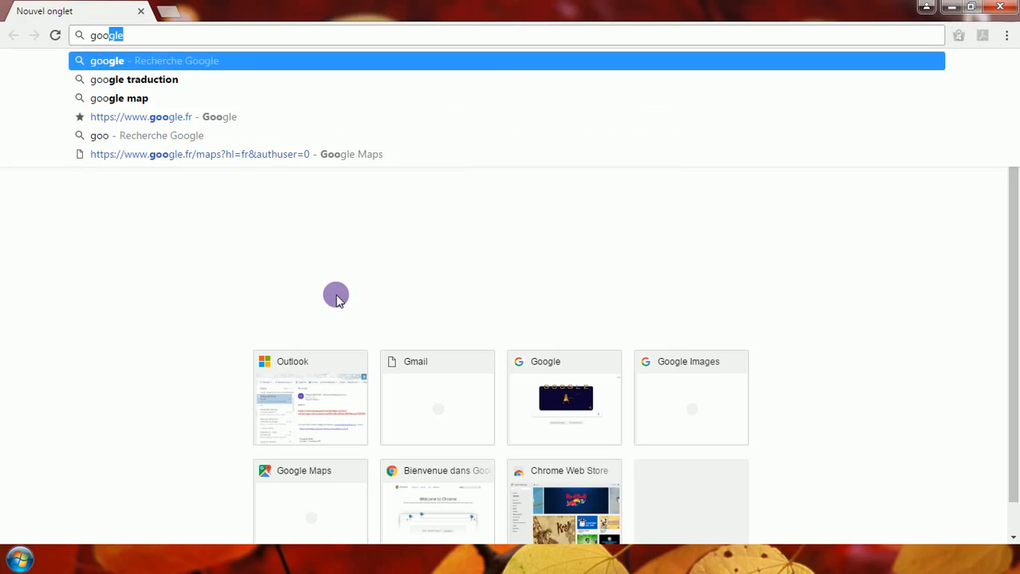
type("gle")
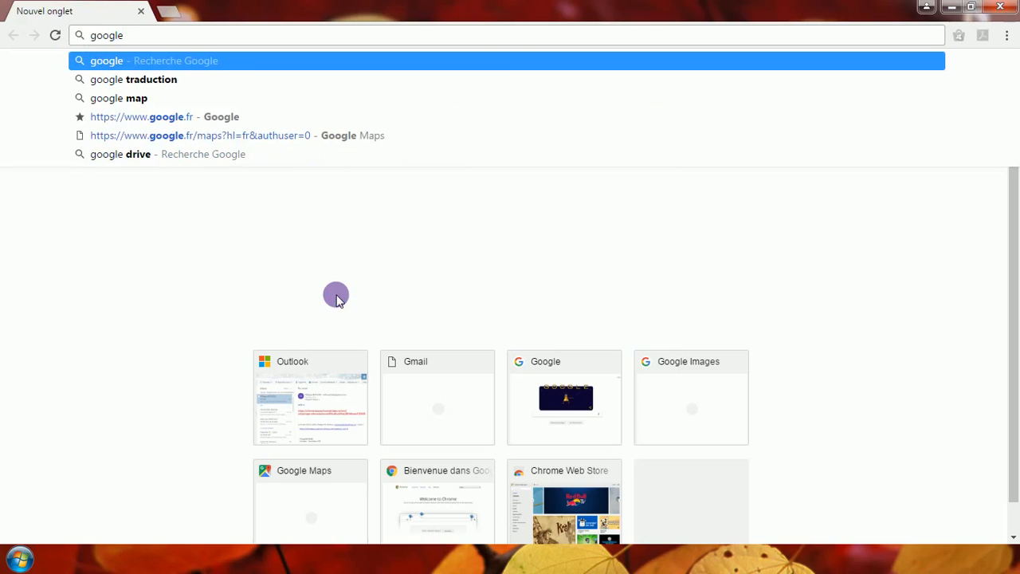
key("Return")
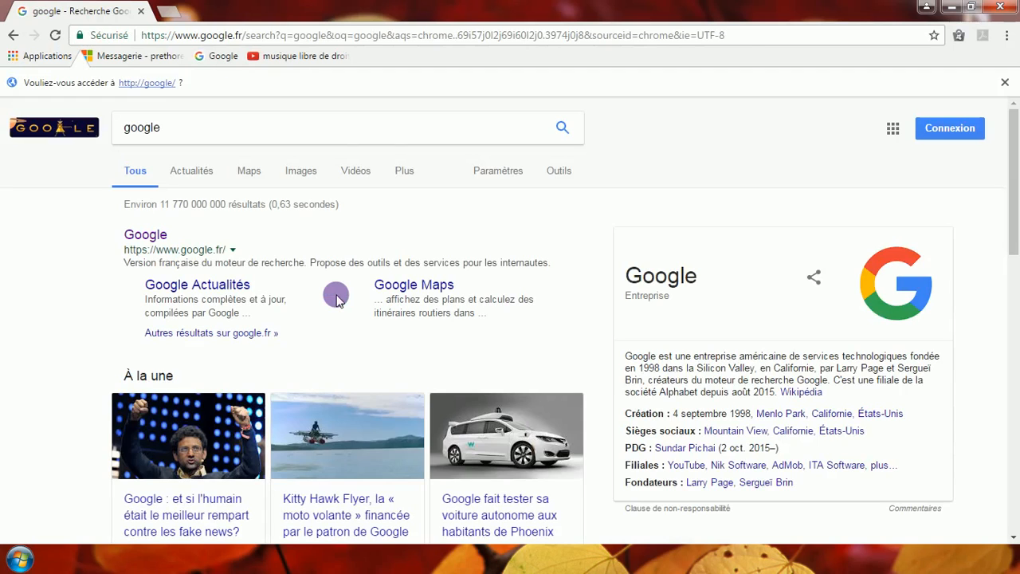
left_click(147, 236)
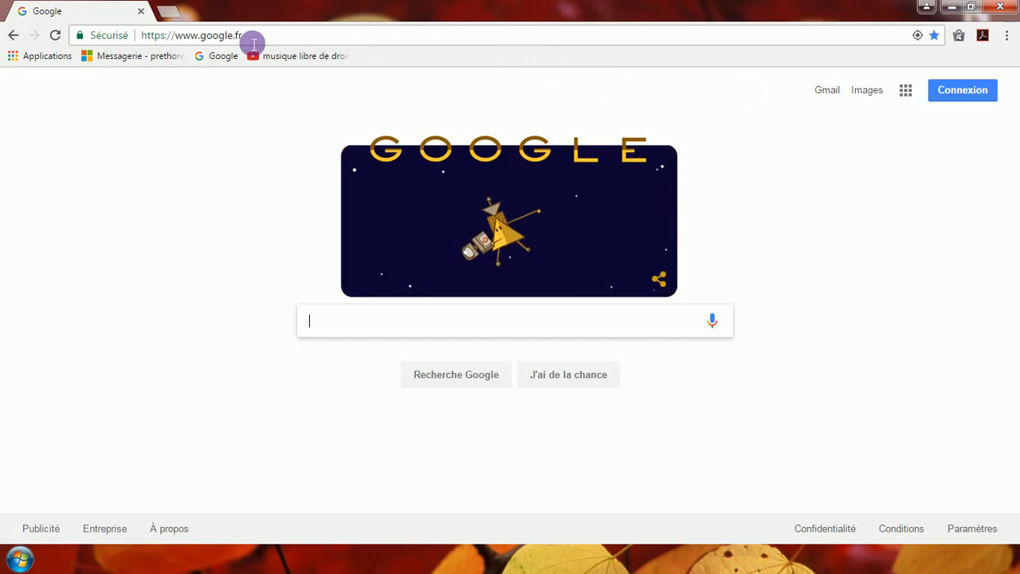
- Open Gmail, choose the group's account, enter the account password and sign in
left_click(822, 93)
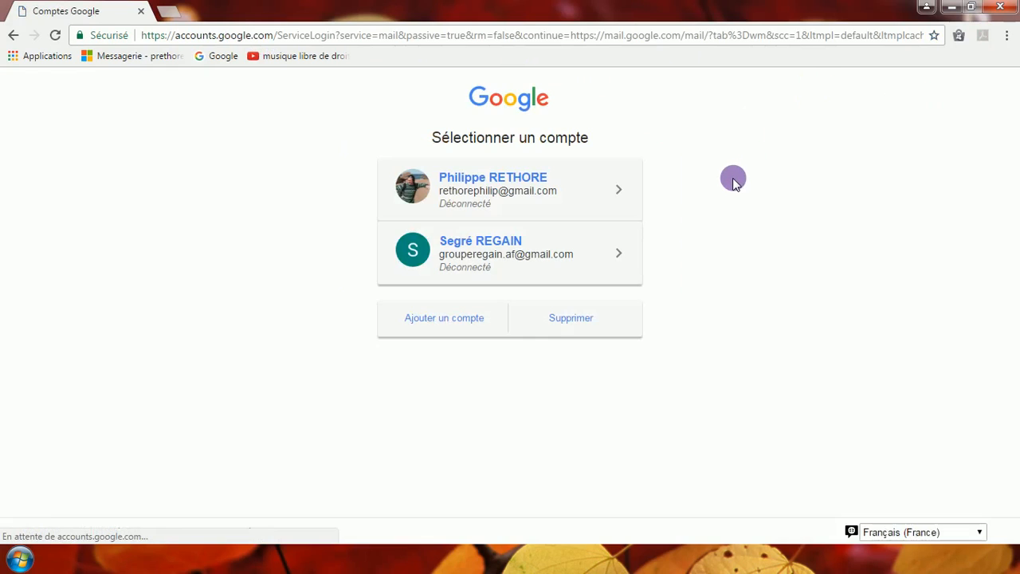
left_click(485, 254)
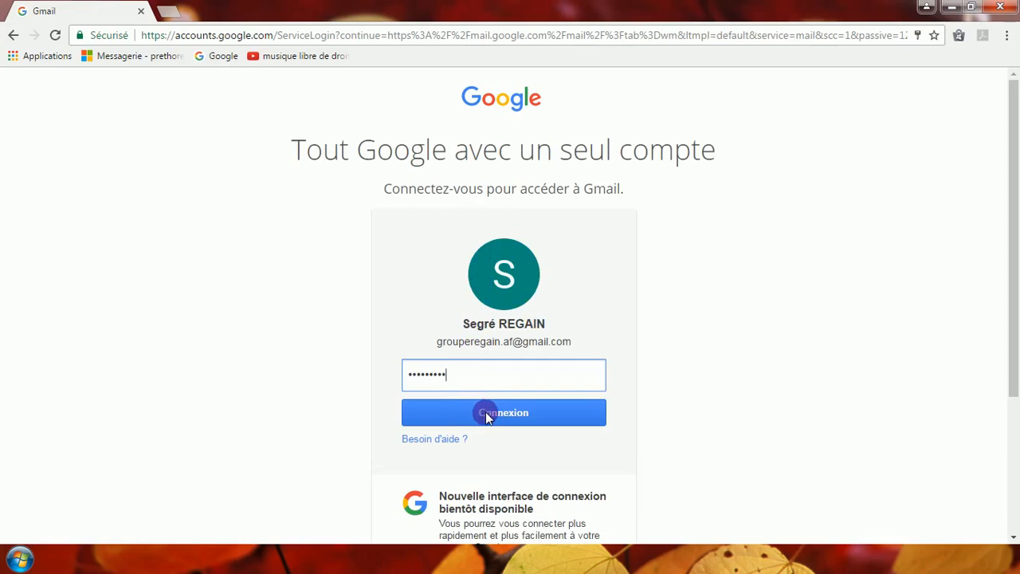
left_click(476, 414)
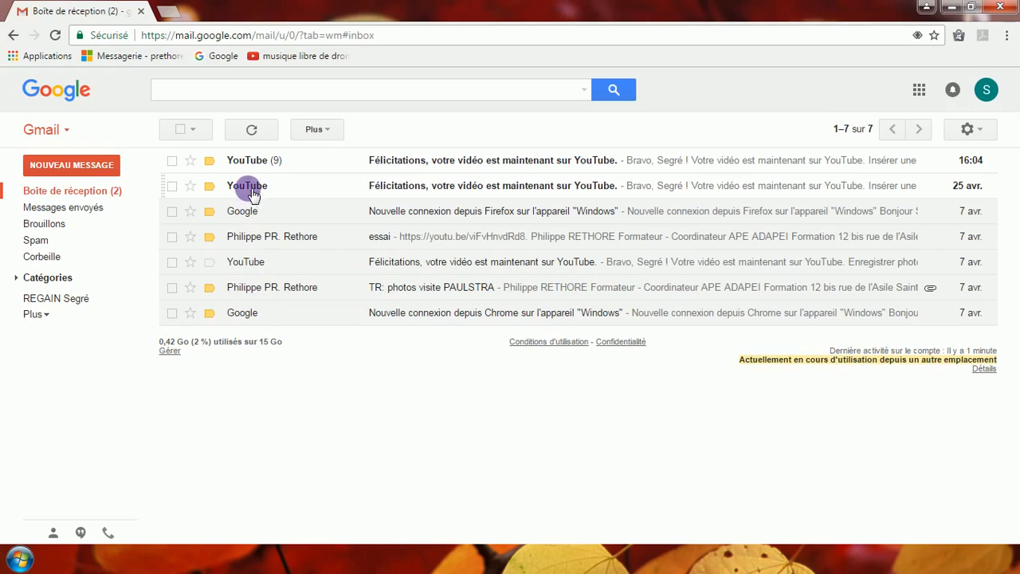
- Open the 25 April YouTube message, read it through to the end and return to the inbox
mouse_move(255, 189)
left_click(396, 189)
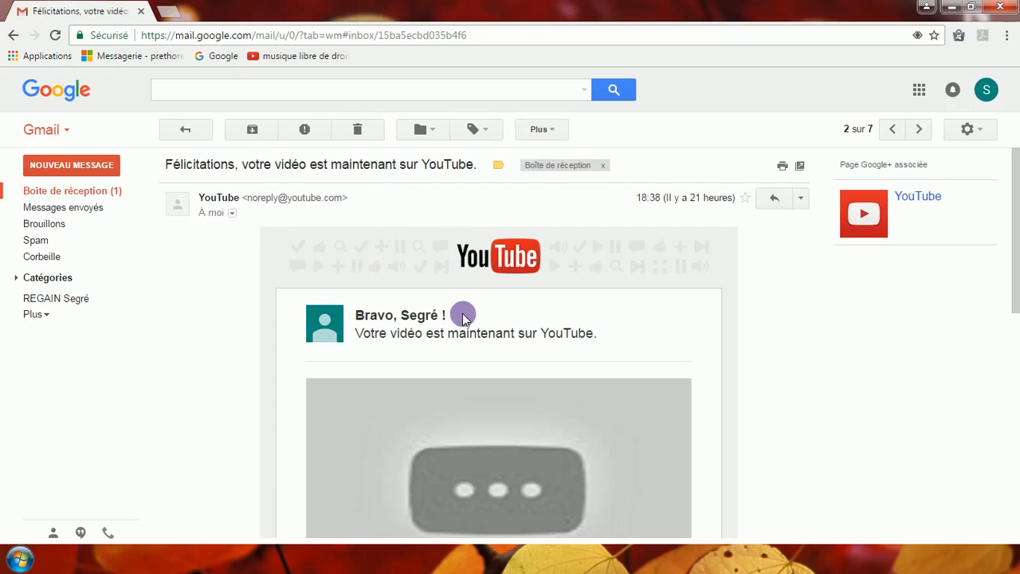
scroll(398, 351, "down", 1)
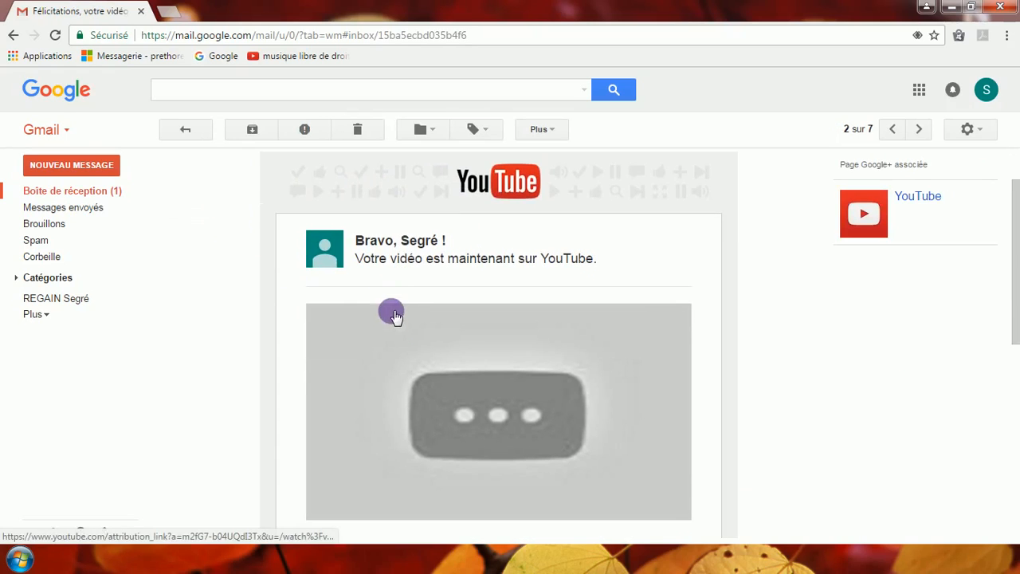
scroll(485, 266, "down", 3)
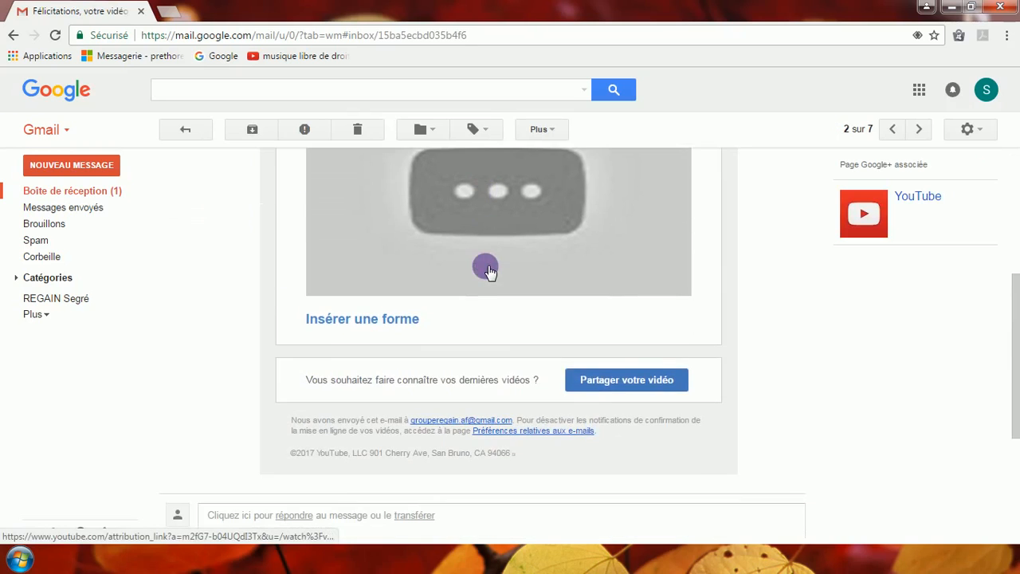
scroll(486, 268, "down", 2)
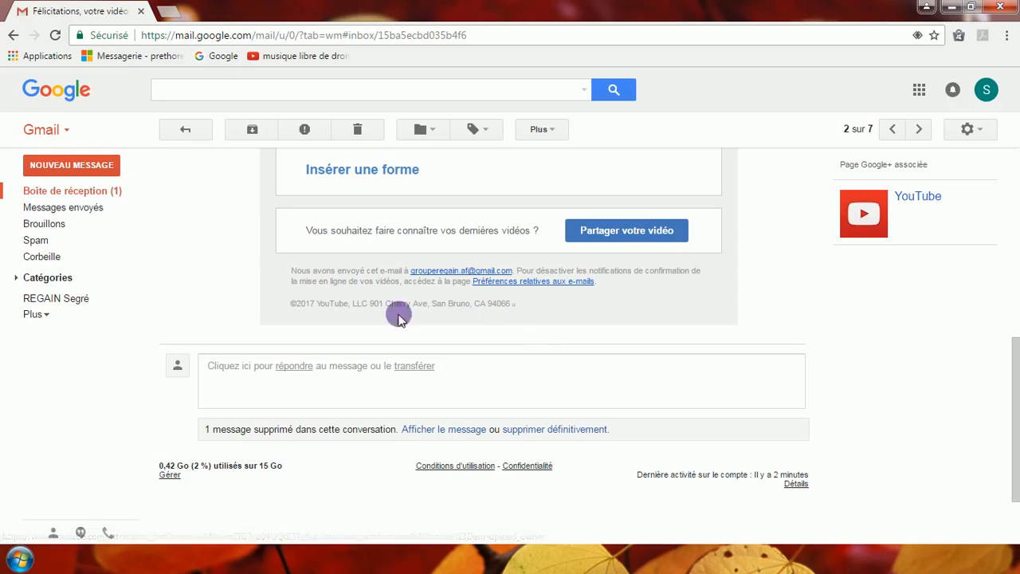
scroll(612, 257, "up", 4)
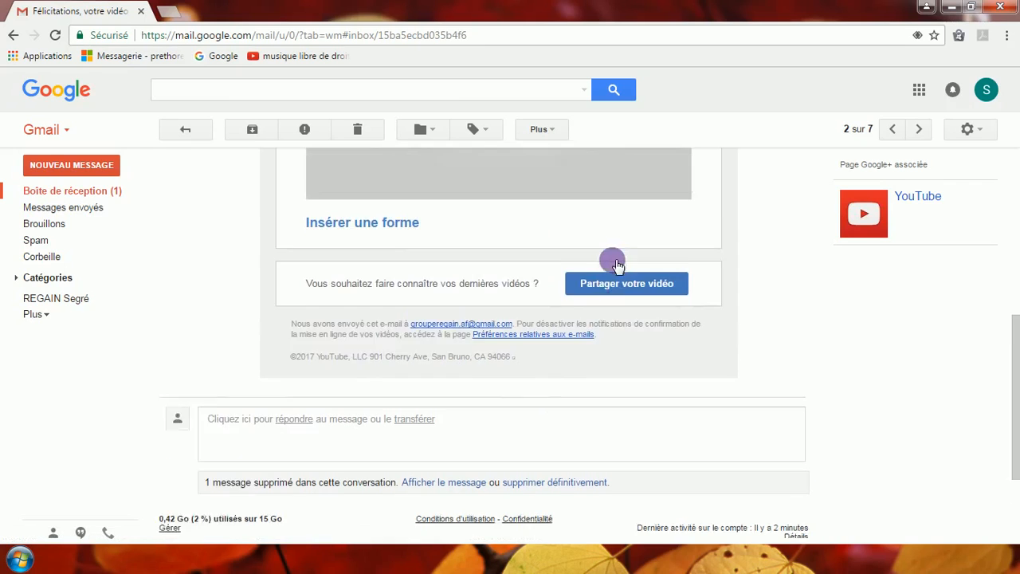
scroll(614, 263, "up", 2)
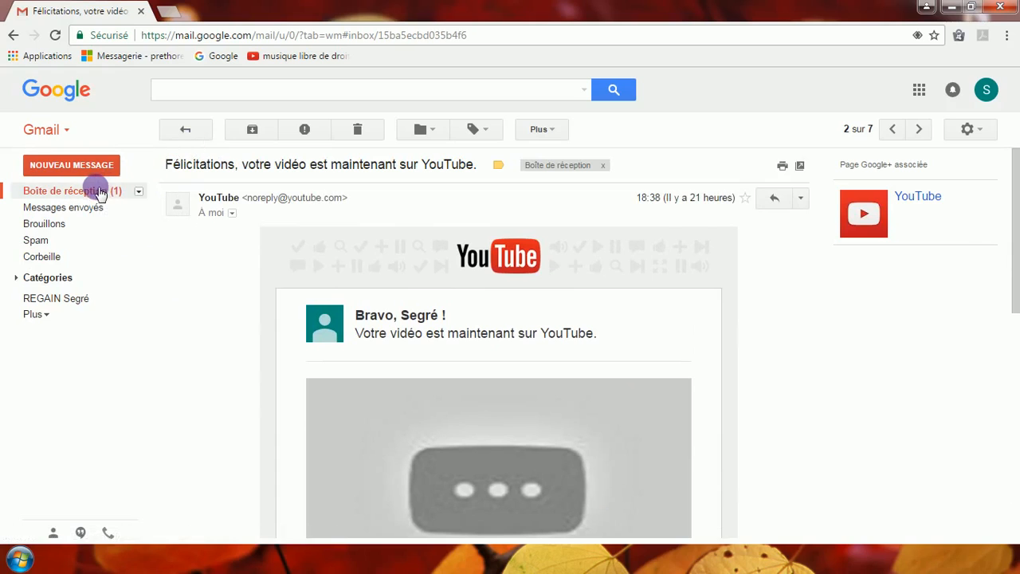
left_click(185, 129)
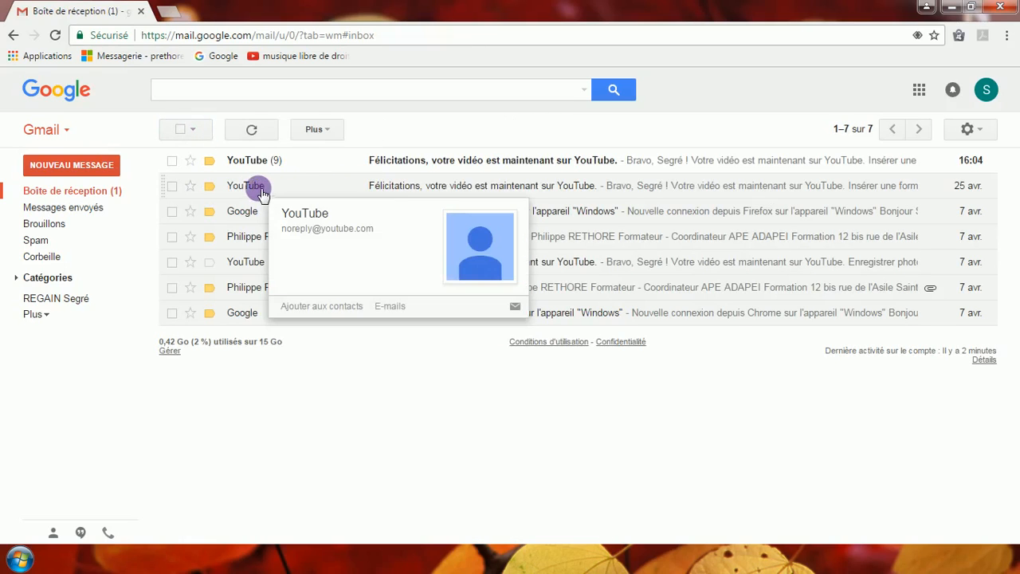
- Open the 16:04 YouTube conversation, look through its contents and return to the inbox
mouse_move(250, 166)
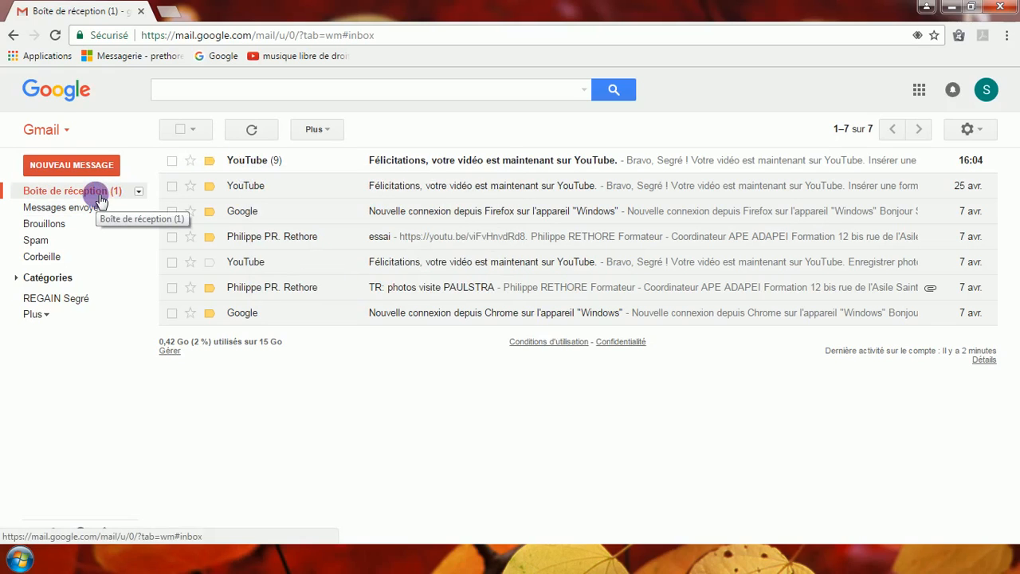
left_click(247, 160)
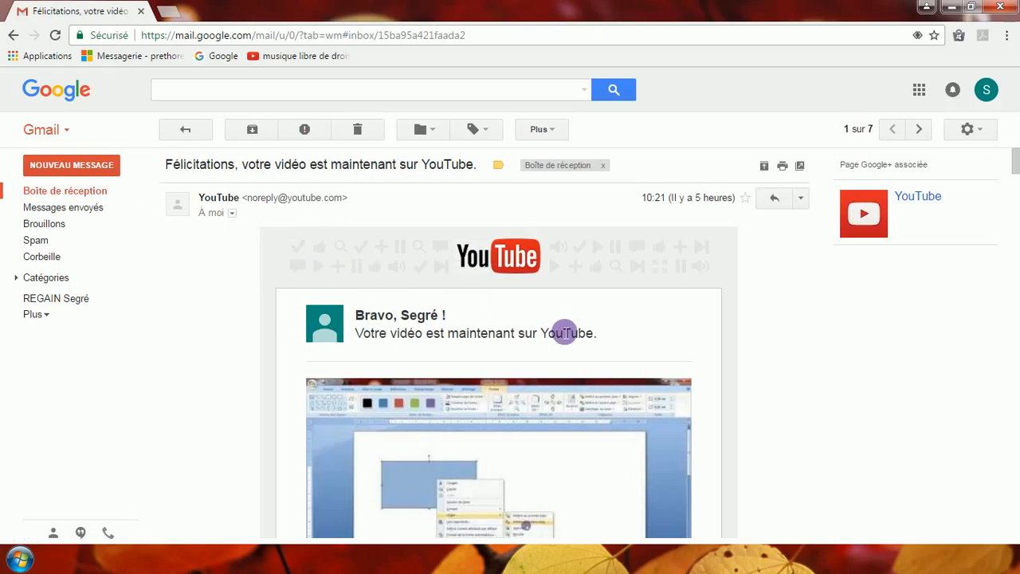
scroll(558, 325, "down", 3)
scroll(560, 338, "down", 3)
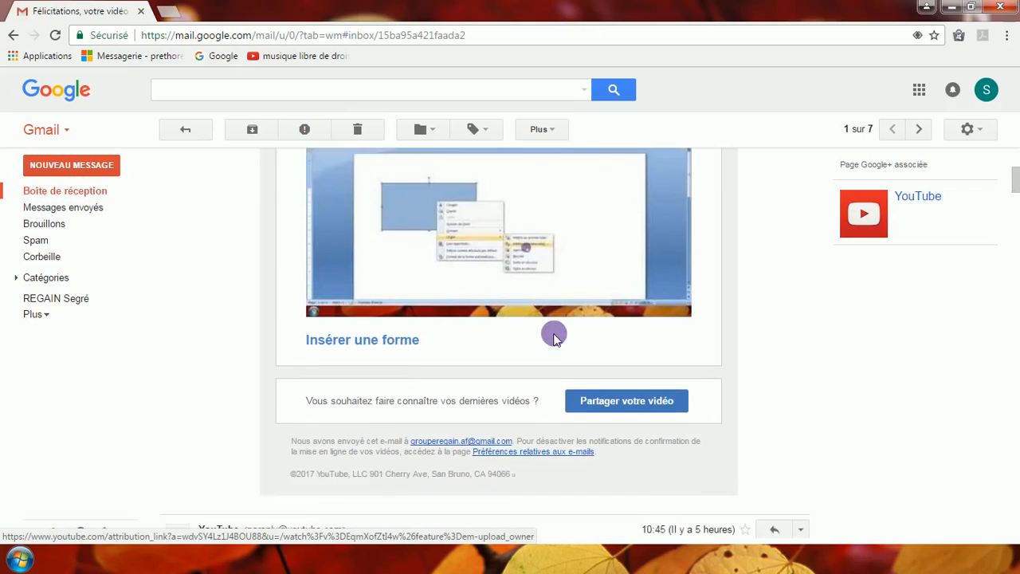
scroll(554, 337, "up", 3)
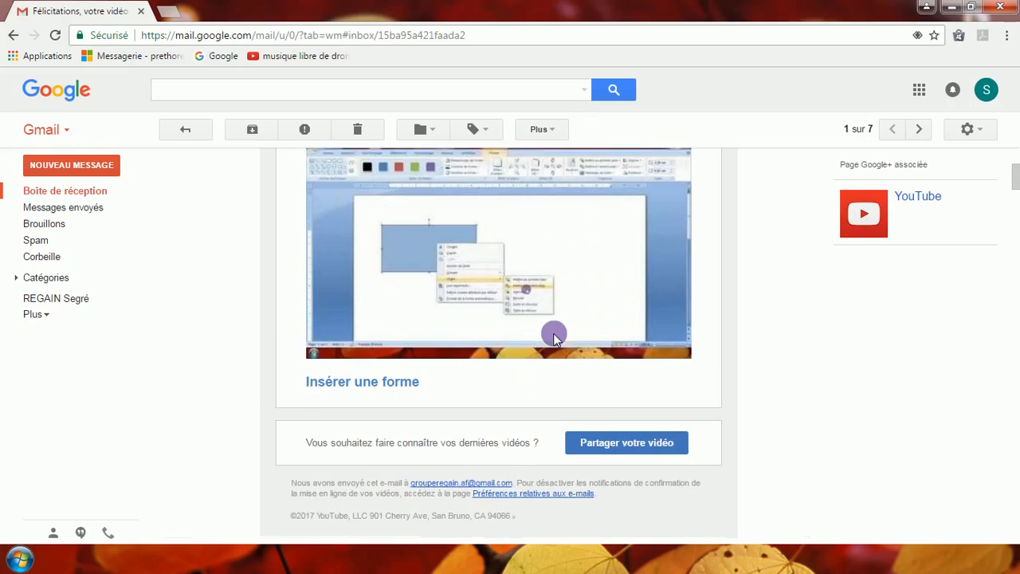
scroll(558, 338, "down", 6)
scroll(558, 338, "up", 1)
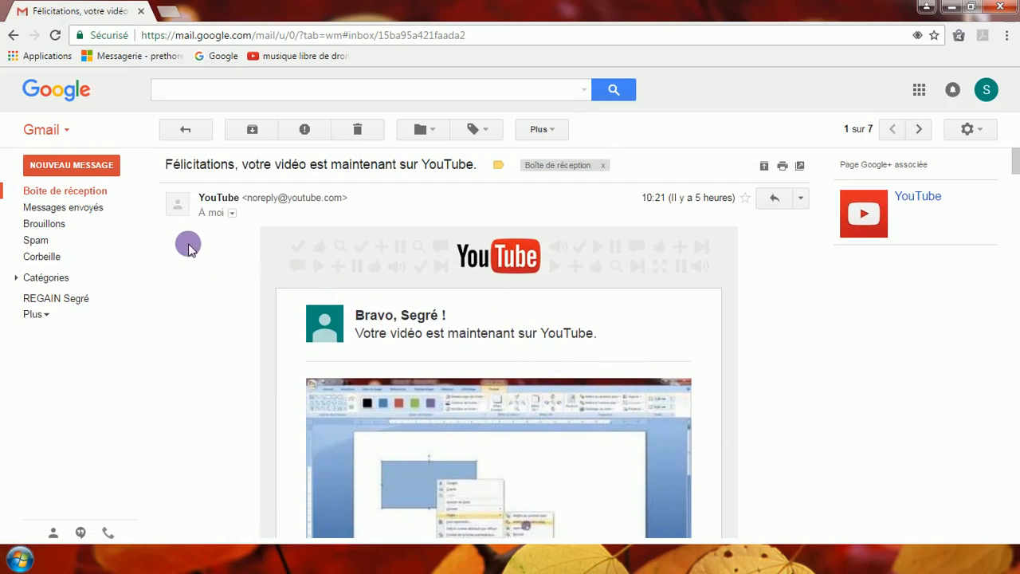
left_click(185, 130)
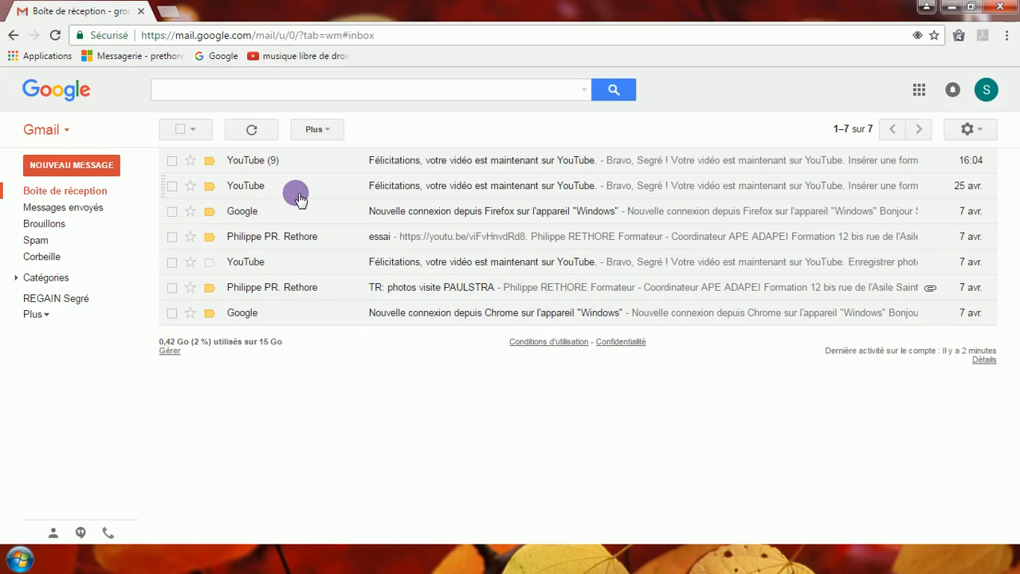
- Select the 25 April YouTube message in the inbox and move it to the trash
left_click(172, 187)
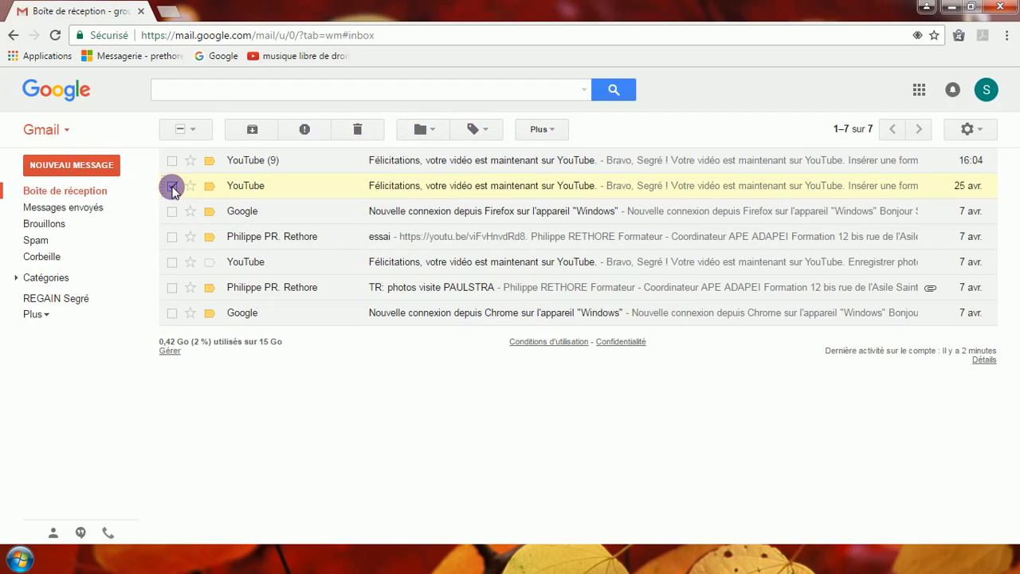
left_click(172, 188)
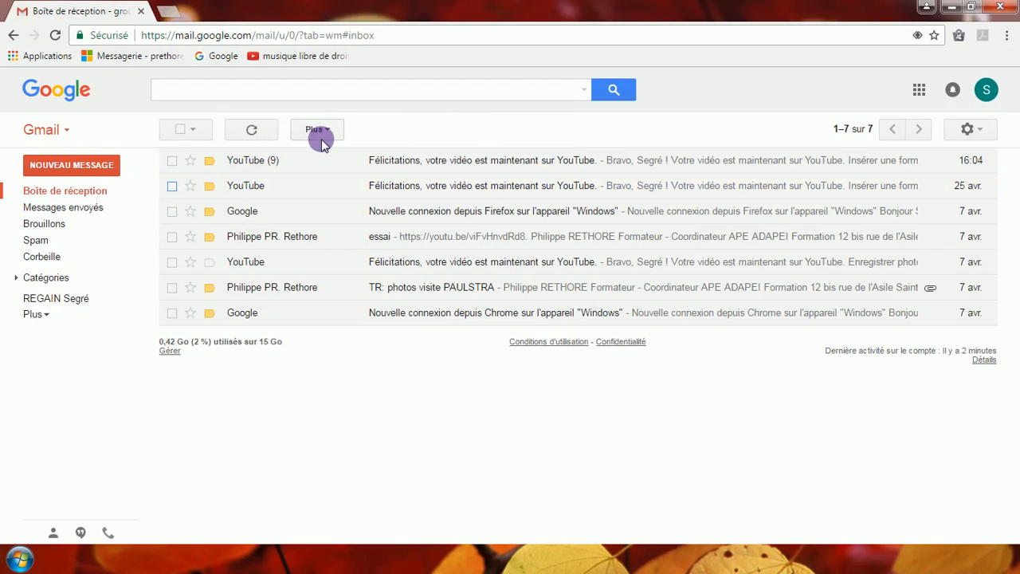
left_click(172, 187)
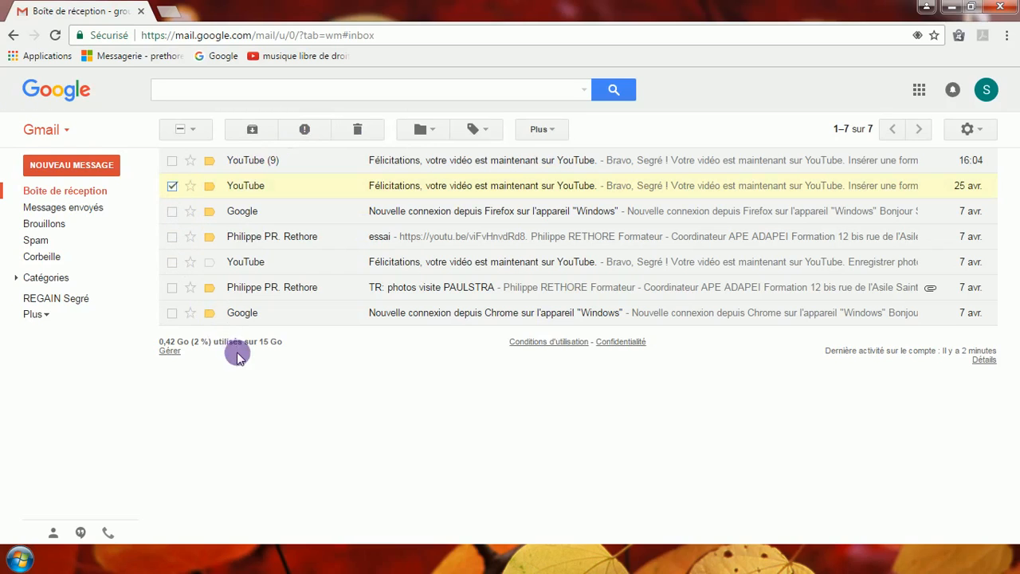
left_click(359, 132)
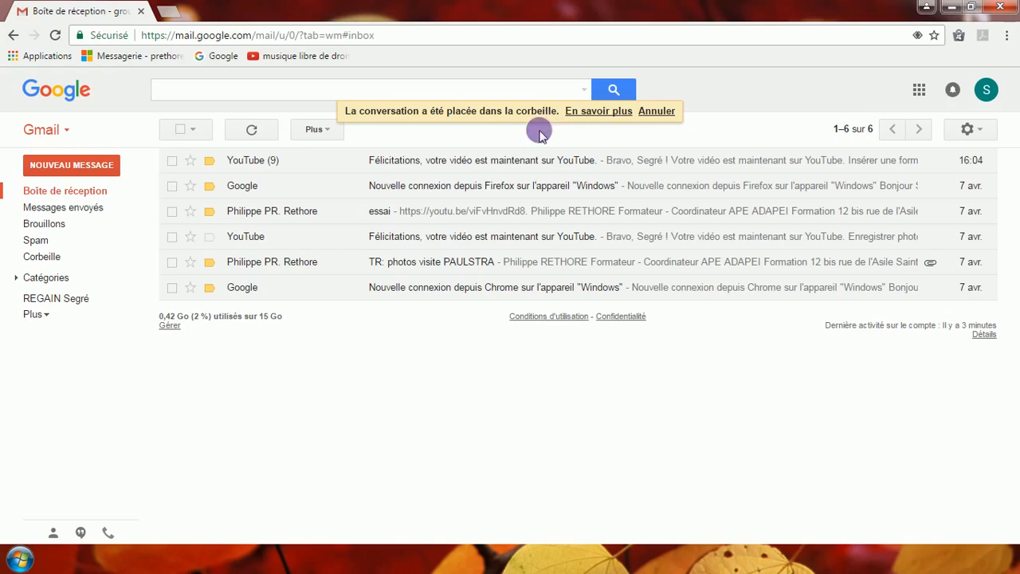
- Open the trash, select all its conversations and delete them permanently
left_click(53, 259)
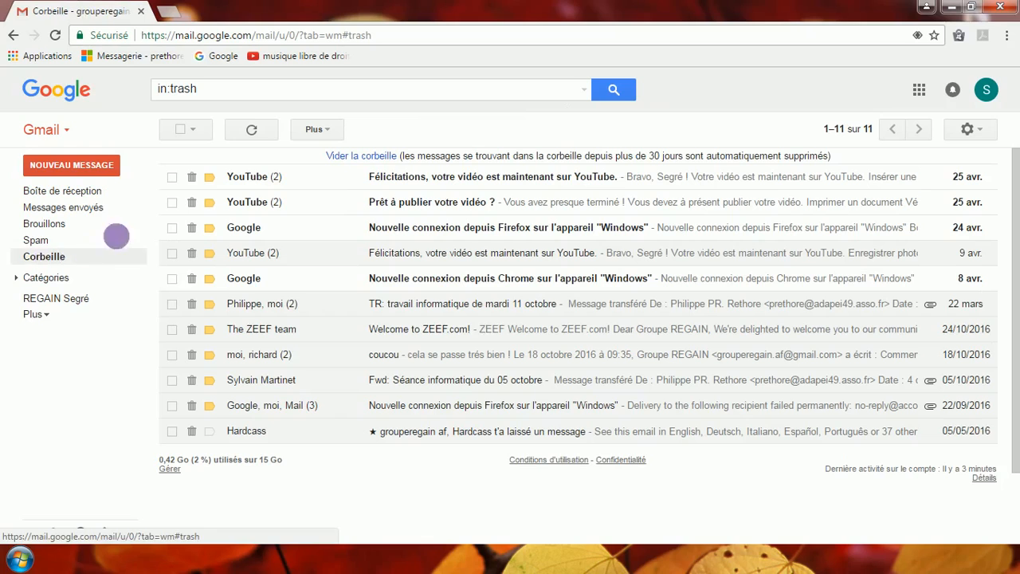
left_click(217, 176)
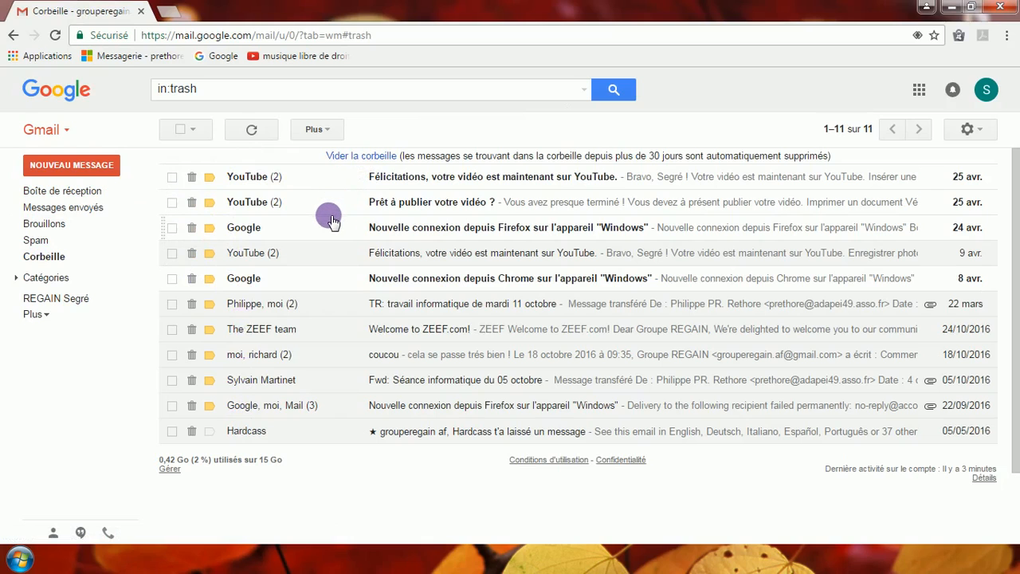
left_click(180, 130)
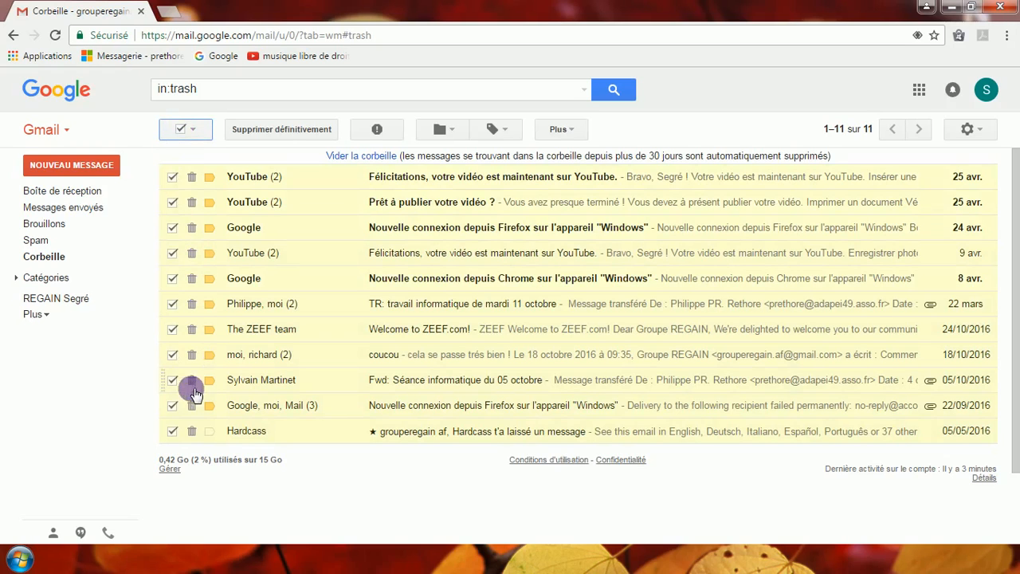
left_click(257, 137)
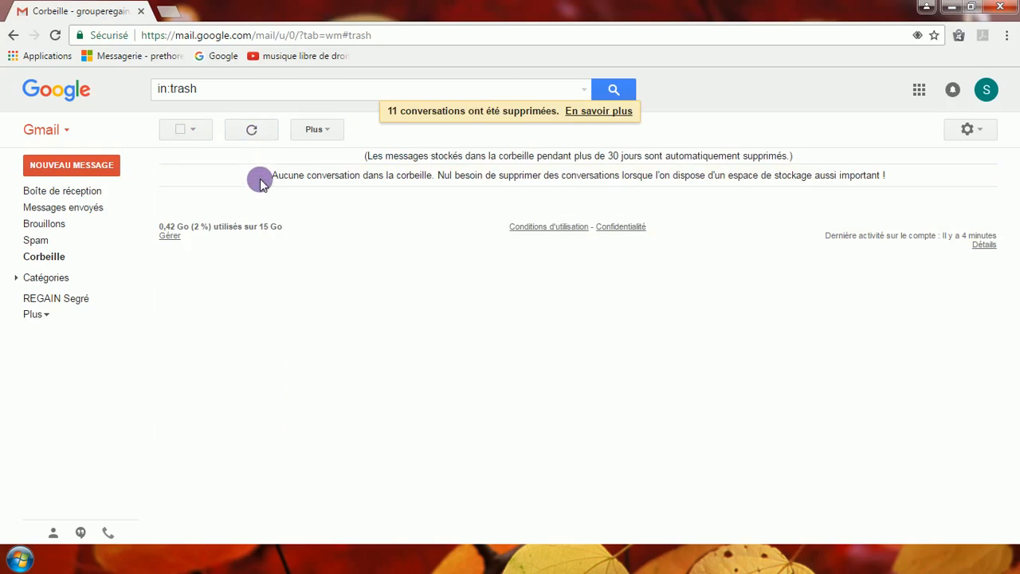
- Return to the inbox and move the 16:04 YouTube conversation to the trash
left_click(95, 195)
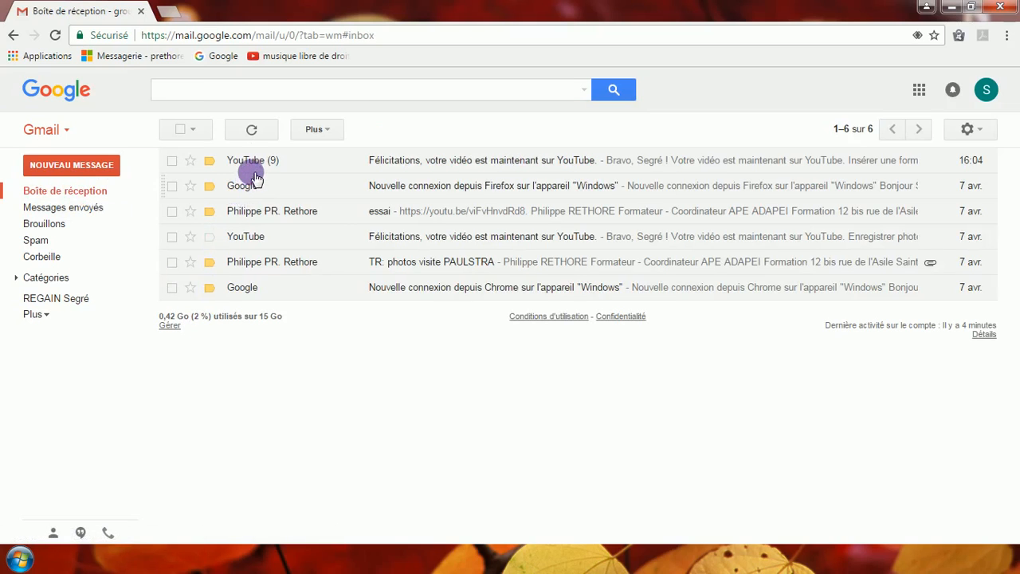
mouse_move(256, 168)
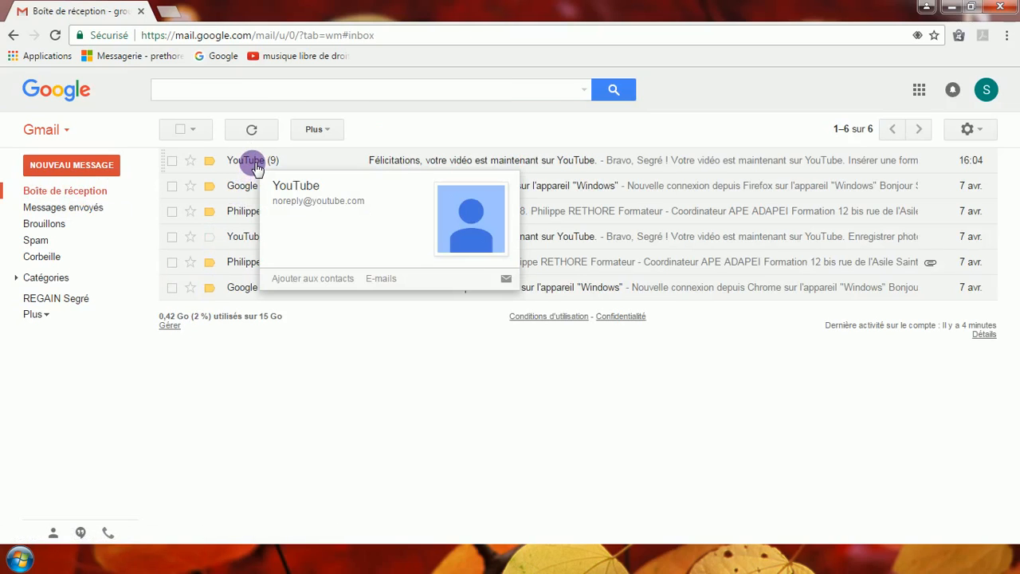
left_click(172, 163)
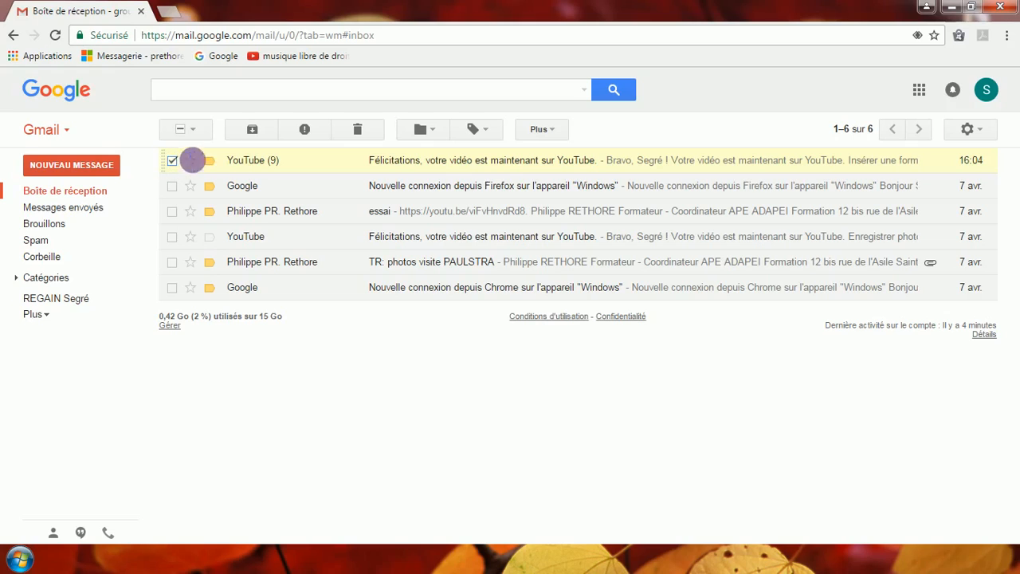
left_click(359, 130)
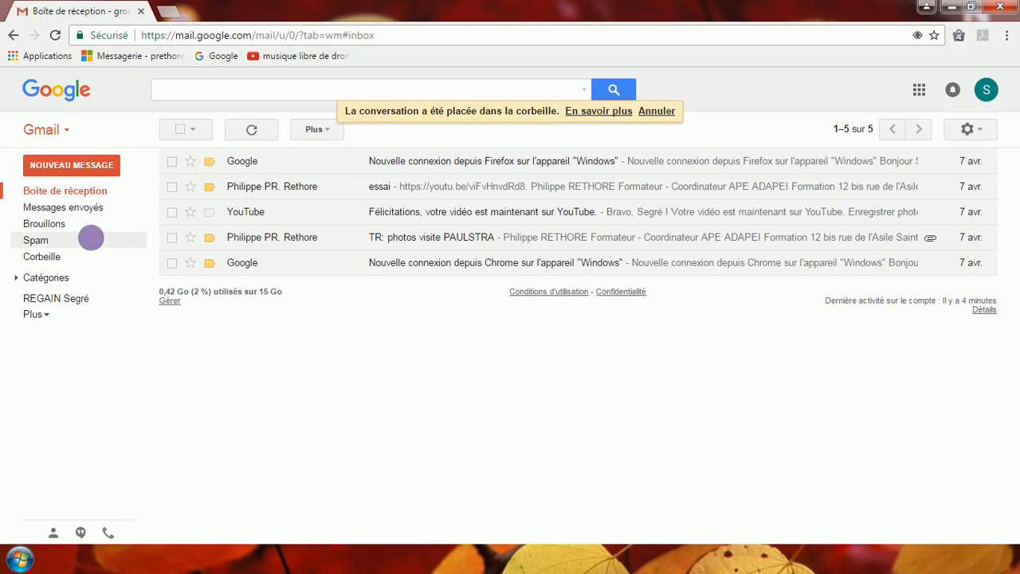
- Permanently delete the YouTube conversation "Félicitations, votre vidéo est maintenant sur YouTube." from the trash
left_click(57, 262)
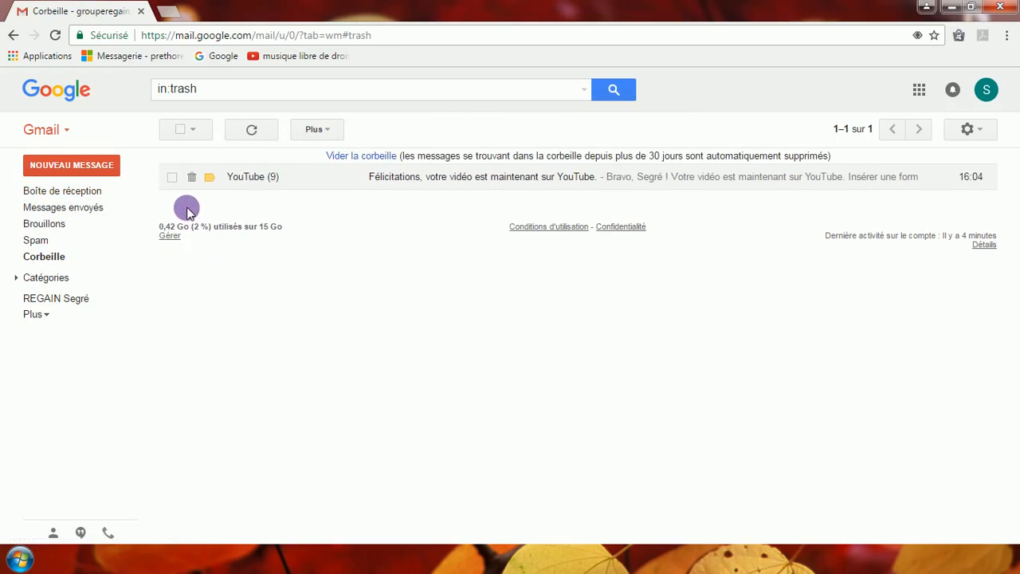
left_click(172, 180)
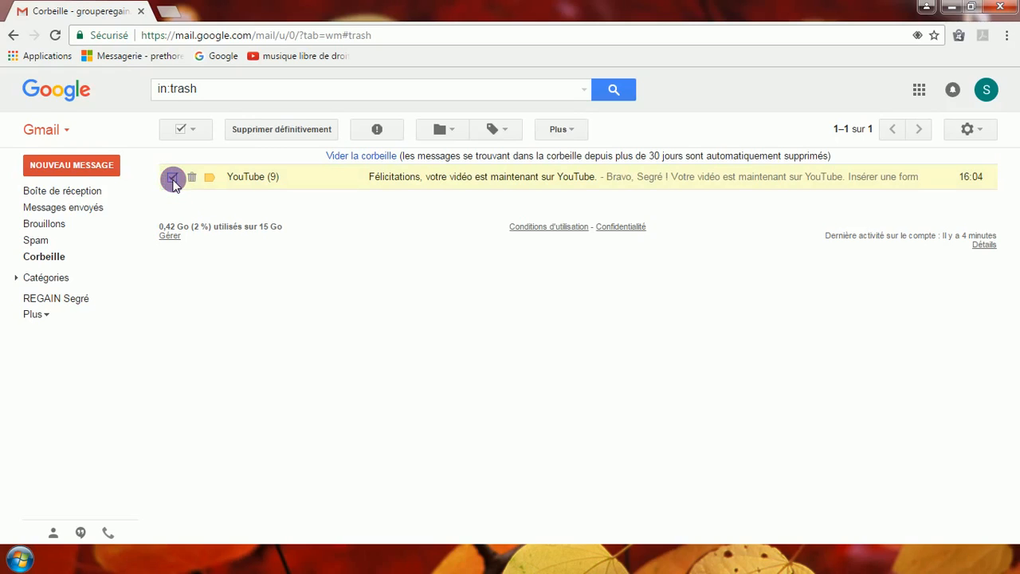
left_click(287, 130)
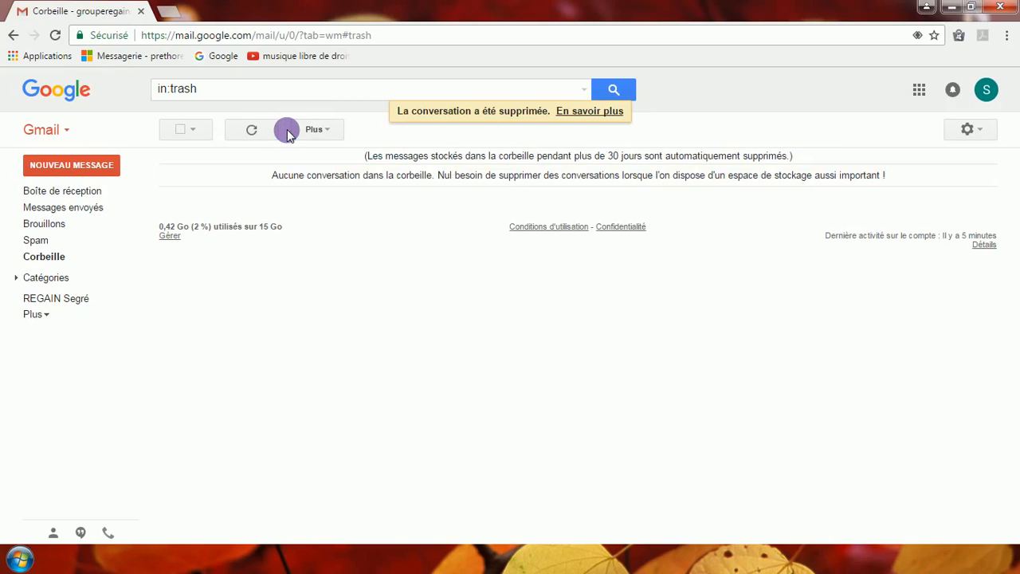
- Return to the inbox and sign out of the Google account
left_click(101, 193)
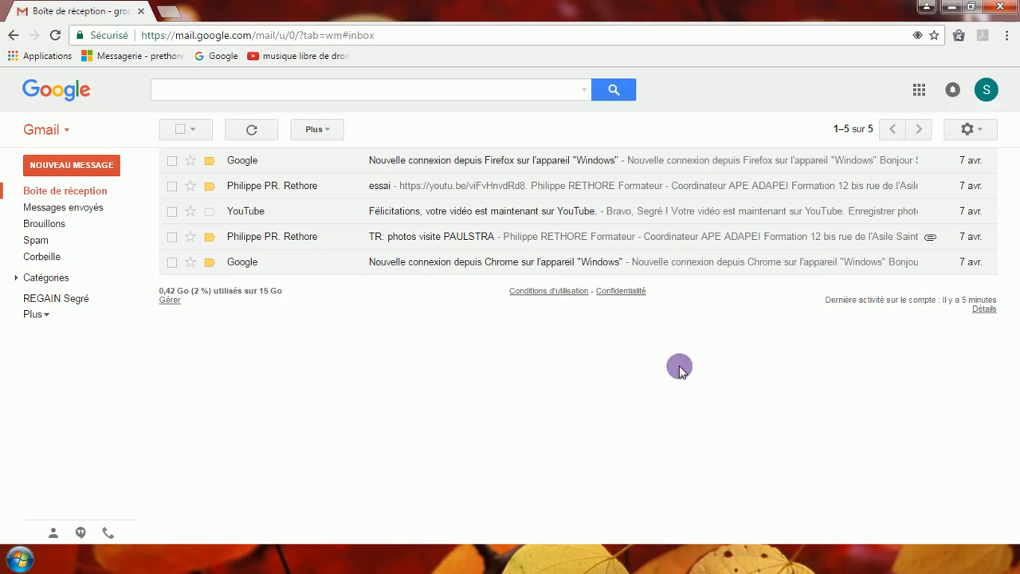
left_click(988, 94)
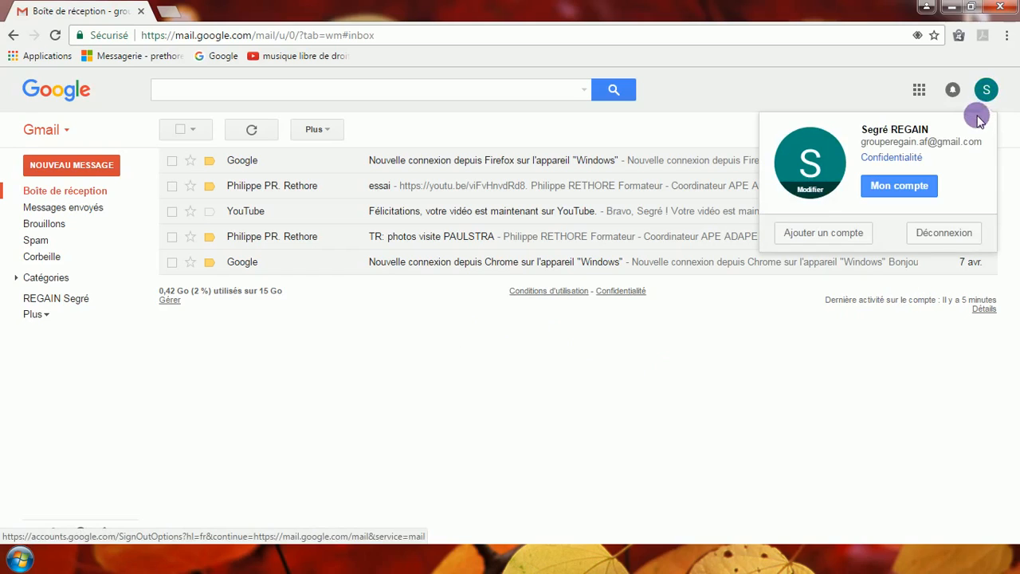
left_click(957, 236)
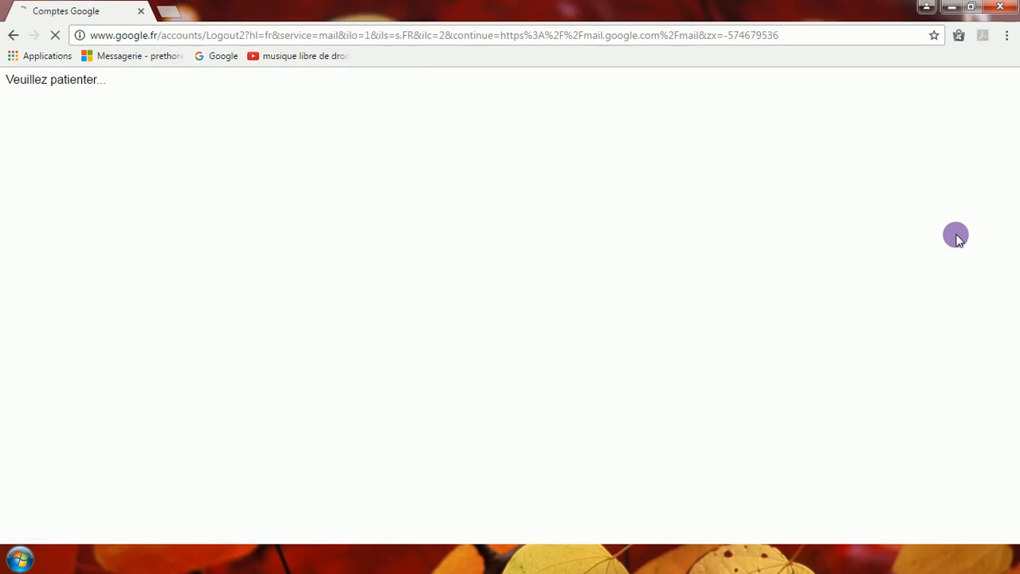